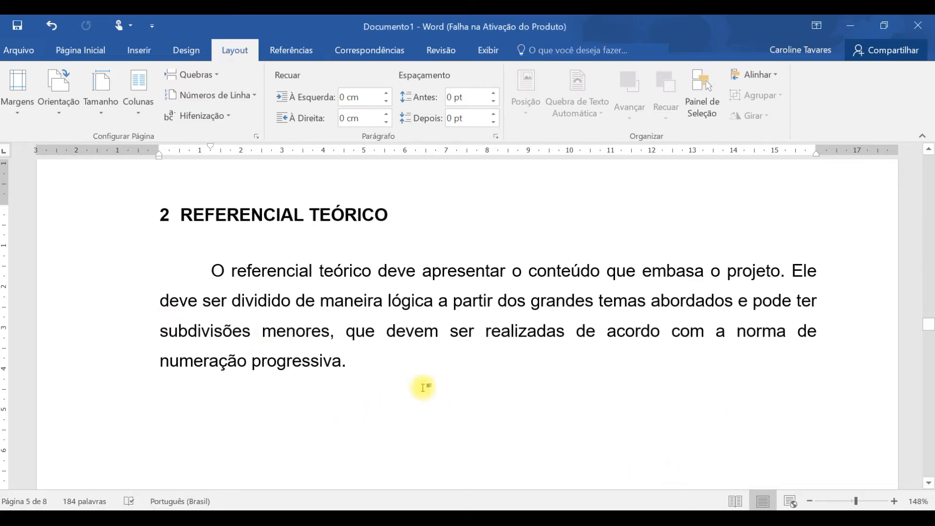
- Paste the direct quotation paragraph cited as (1983, p. 22) below the introductory paragraph of section 2, REFERENCIAL TEÓRICO
type("Segundo Freire (1983, p. 22) \"Este movimento dinâmico é um dos aspectos centrais, para mim, do processo de alfabetização\".")
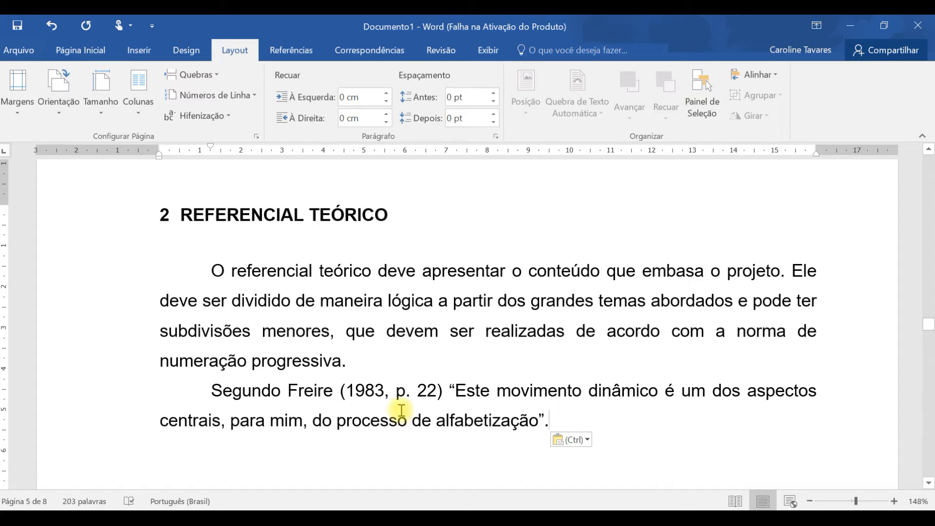
left_click_drag(290, 391, 385, 395)
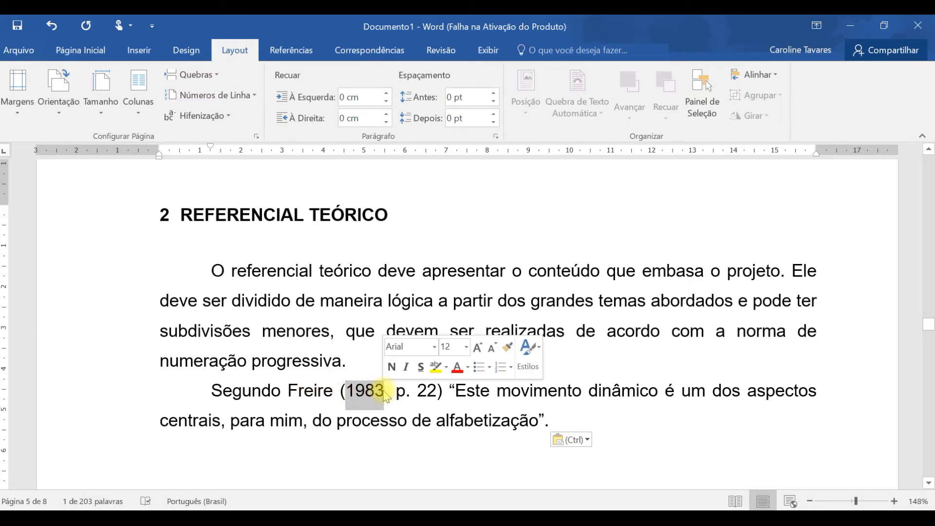
left_click_drag(397, 393, 548, 422)
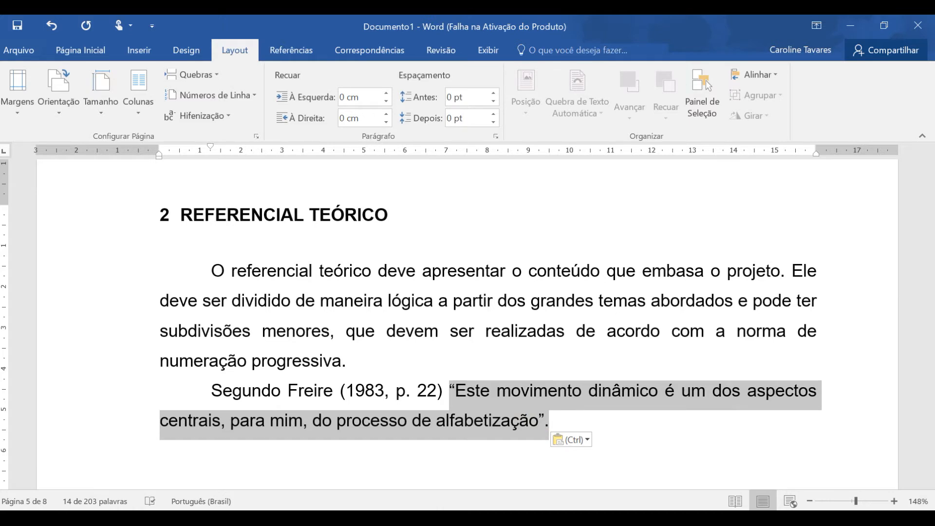
- Add the copied paragraph starting "A missão da biblioteca universitária", cited 1999, p. 49, as a new paragraph after the 1983 quotation
key("alt+Tab")
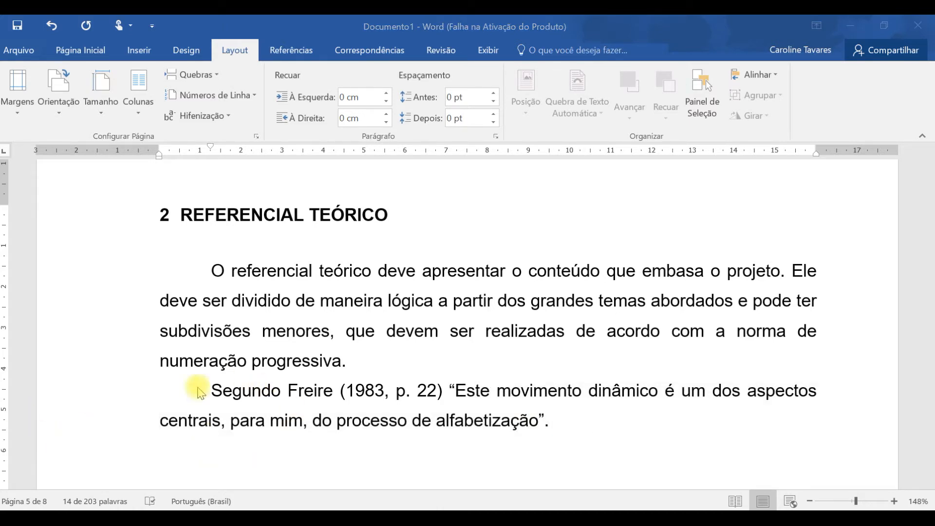
left_click(581, 422)
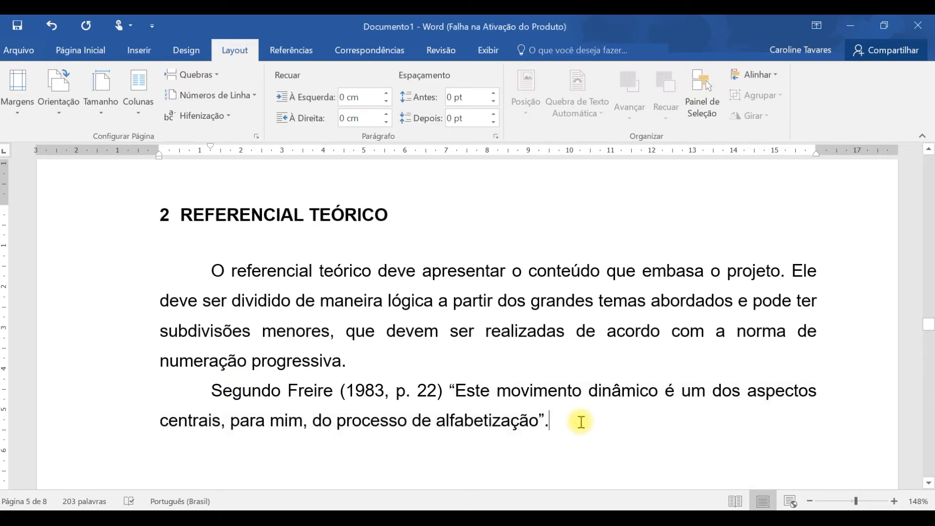
key("Return")
type("A missão da biblioteca universitária é, \"Contribuir para a capacitação do estudante e para a formação continuada do próprio professor [...]\" (MACEDO; MODESTO, 1999, p. 49).")
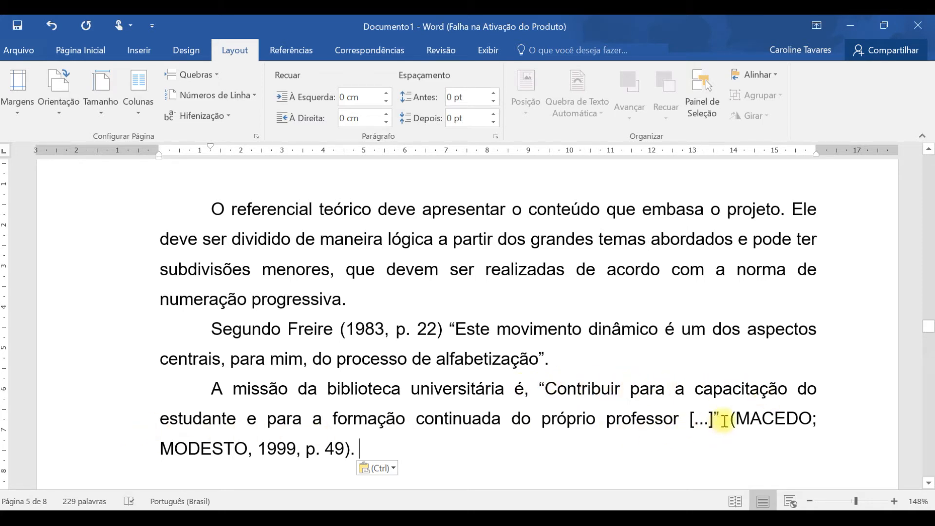
- Compare how authors are cited in parentheses after the 1999 quotation and within the sentence of the 1983 quotation
left_click_drag(731, 419, 368, 452)
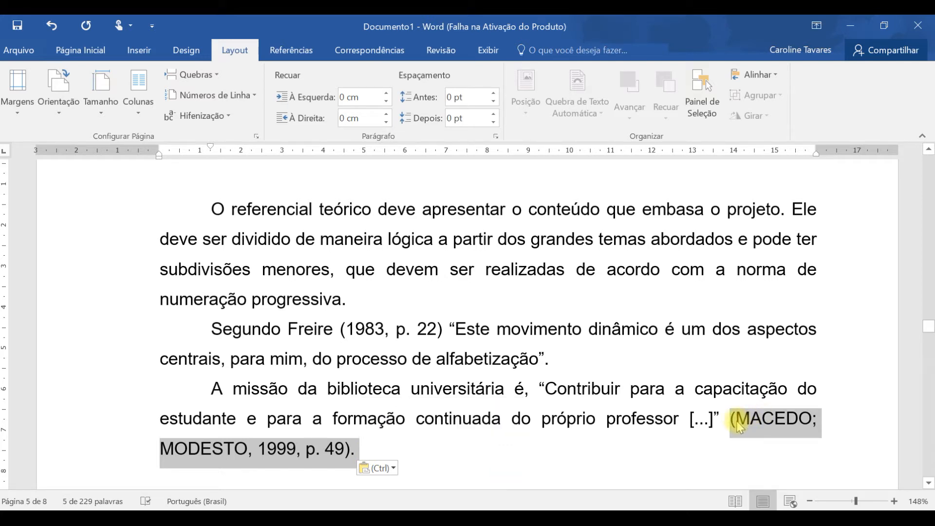
left_click(813, 417)
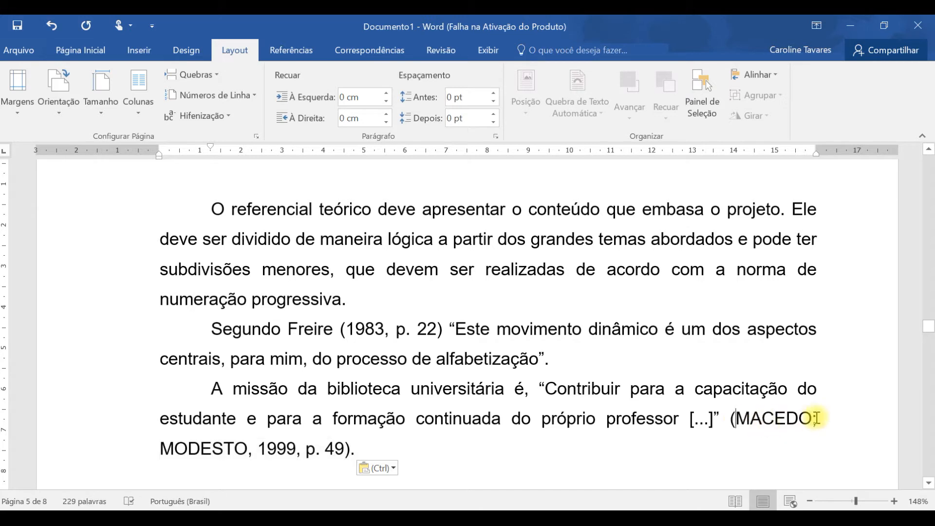
double_click(776, 418)
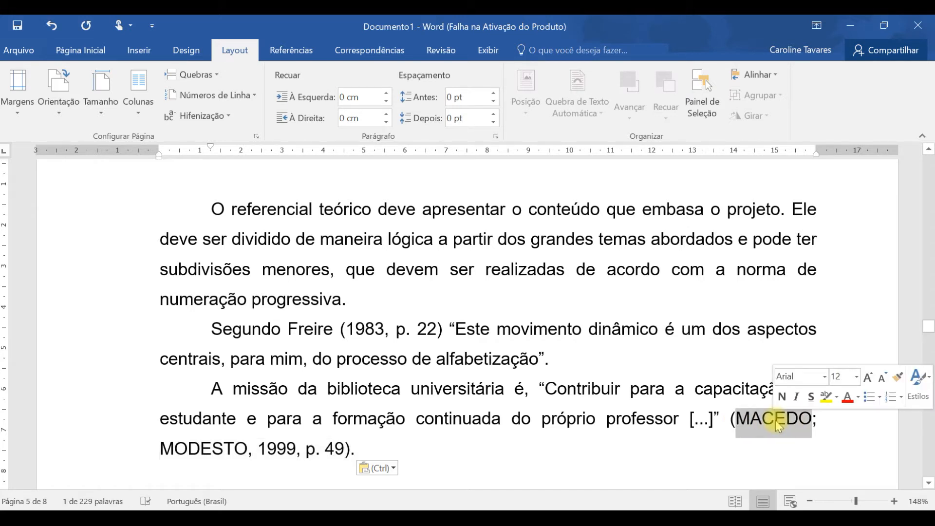
left_click(859, 436)
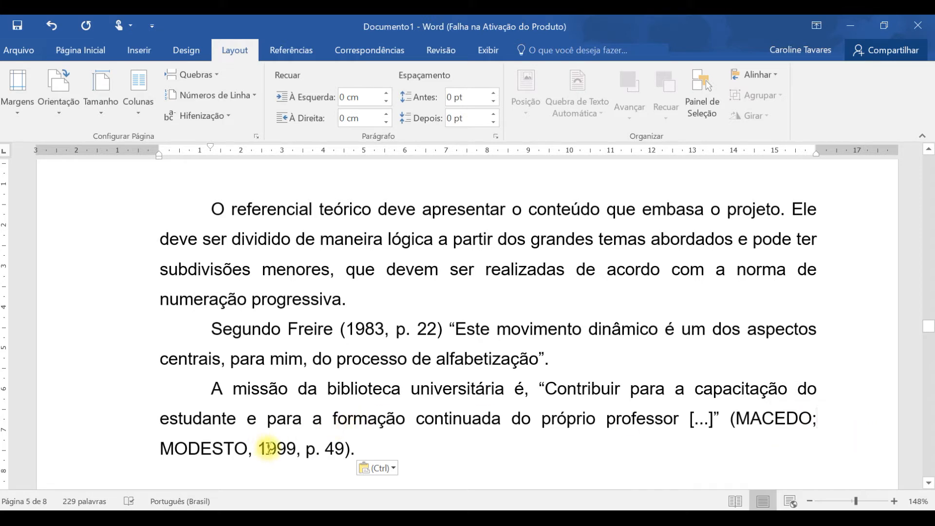
left_click_drag(290, 333, 333, 336)
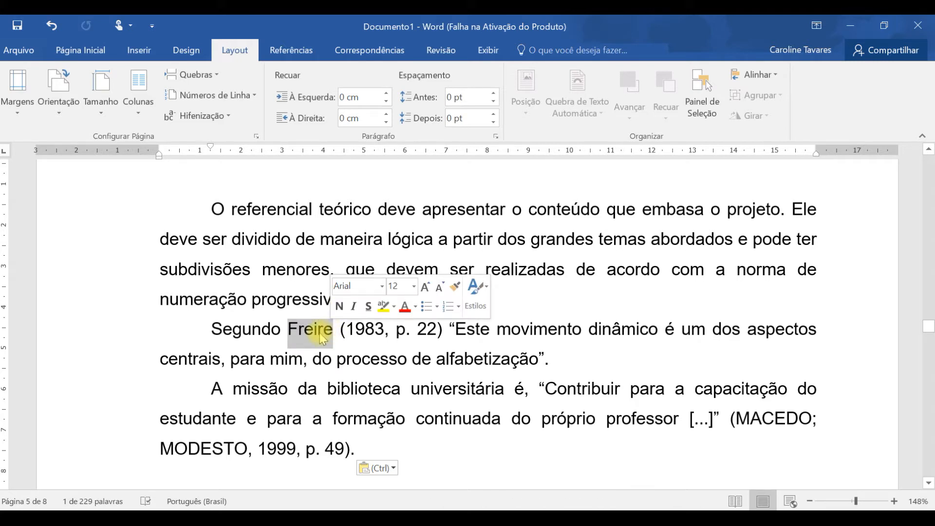
- Add the copied paragraph starting "A Associação de Crédito e Assistencia Rural", including its 2016, p. 97 quotation, after the 1999 quotation
left_click(385, 440)
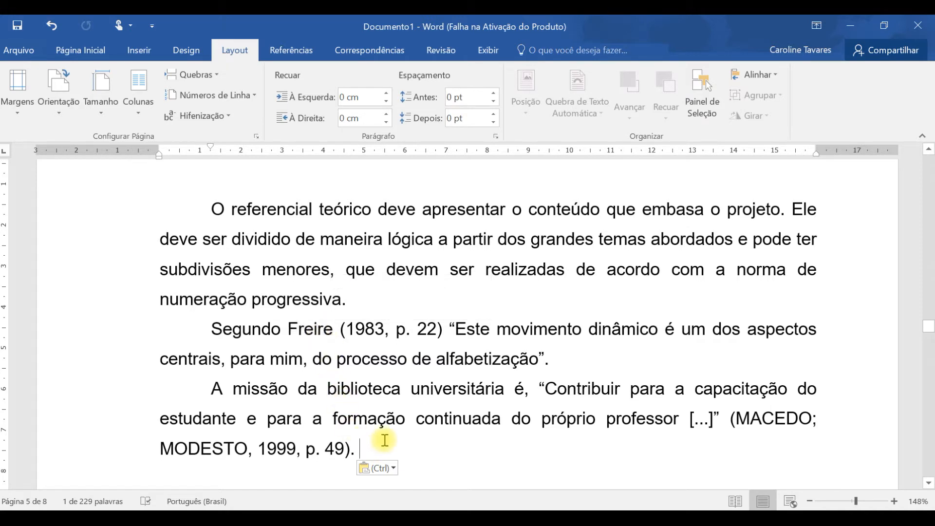
key("Return")
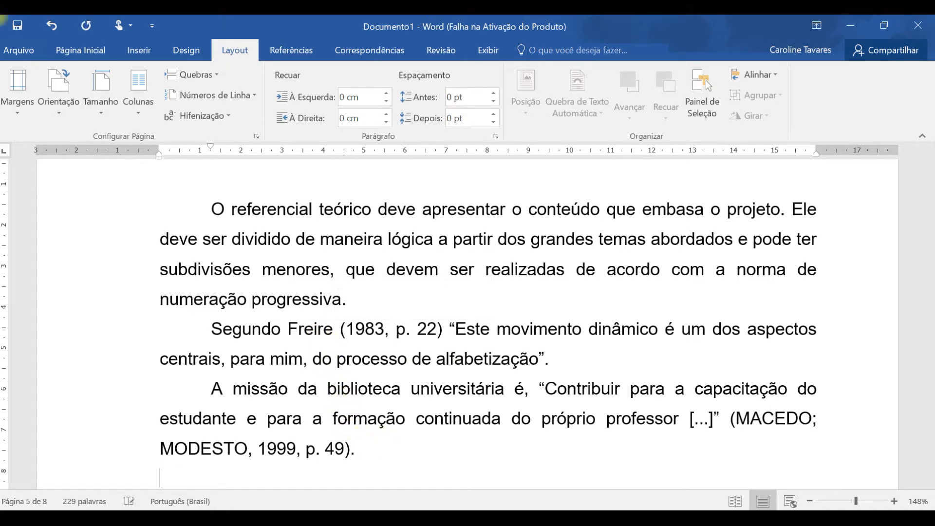
left_click(379, 448)
key("Return")
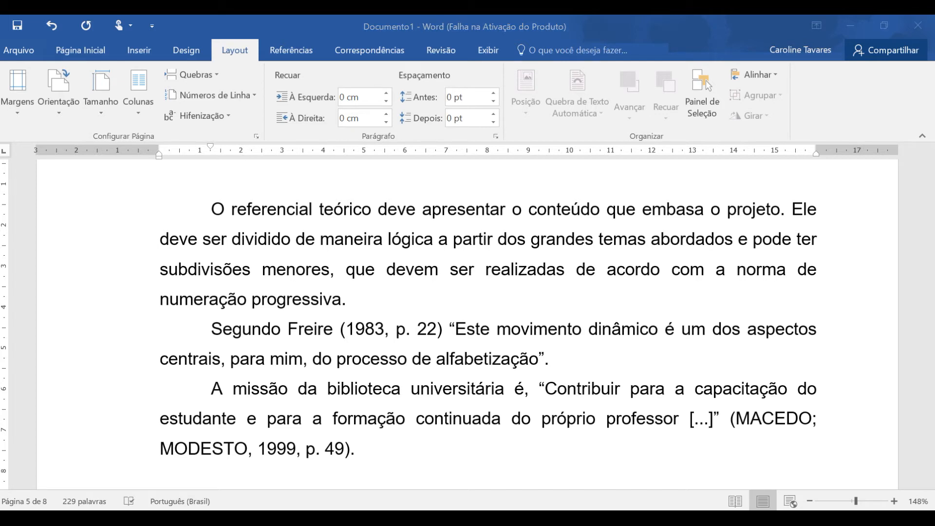
scroll(417, 365, "down", 1)
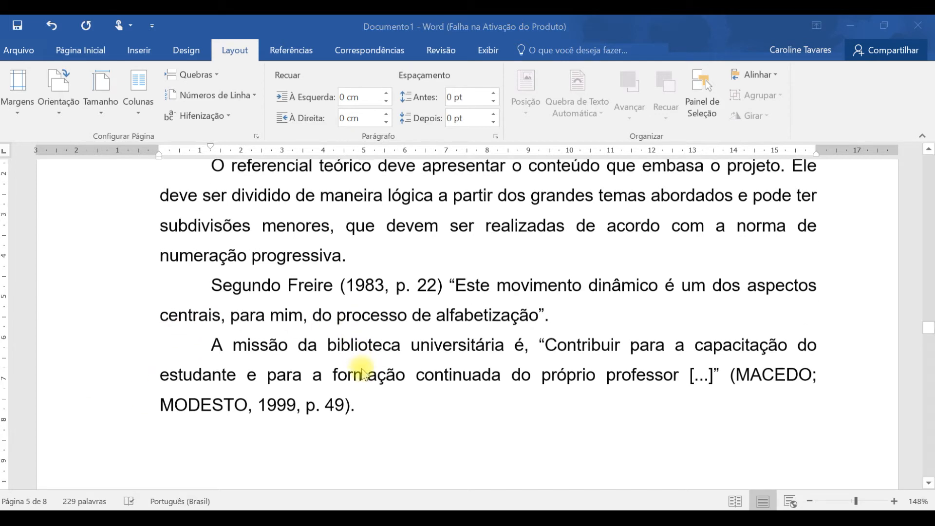
type("A Associação de Crédito e Assistencia Rural foi a precursora da Emater, conforme afirmam Toniol e Steil (2016, p. 97): O início da extensão rural no Brasil se deu na década de 1950. Naquele período, a Associação de Crédito e Assistencia Rural (Acar), que, posteriormente, daria origem à Emater, prestava auxílio aos agricultores em todas as etapas da cadeia produtiva, desde a obtenção do financiamento, passando pela produção até a comercialização dos produtos.")
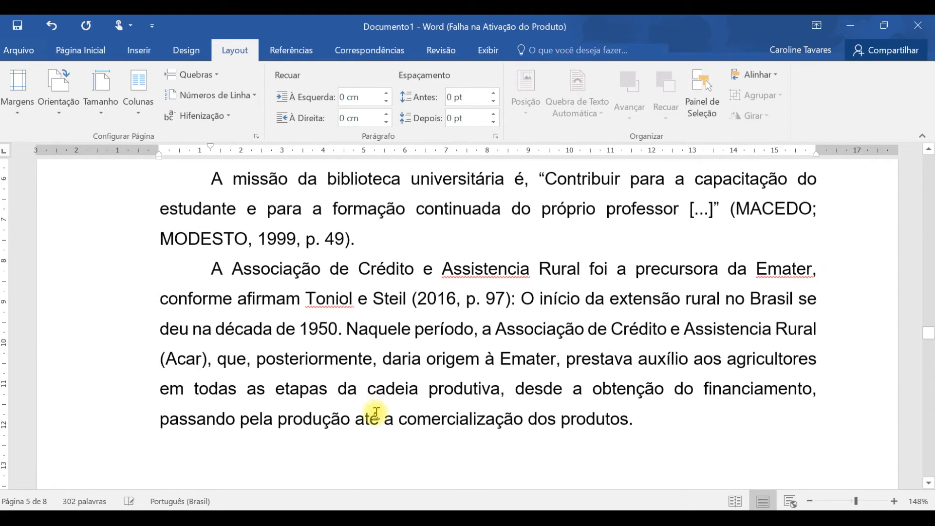
- Split the long quotation starting "O início da extensão rural" into its own paragraph and remove its first-line indent
left_click(525, 298)
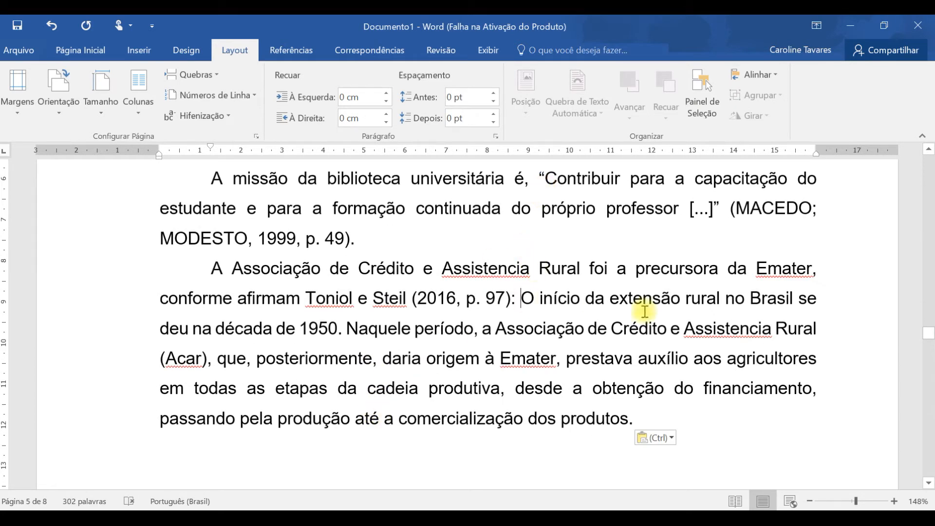
key("Return")
key("BackSpace")
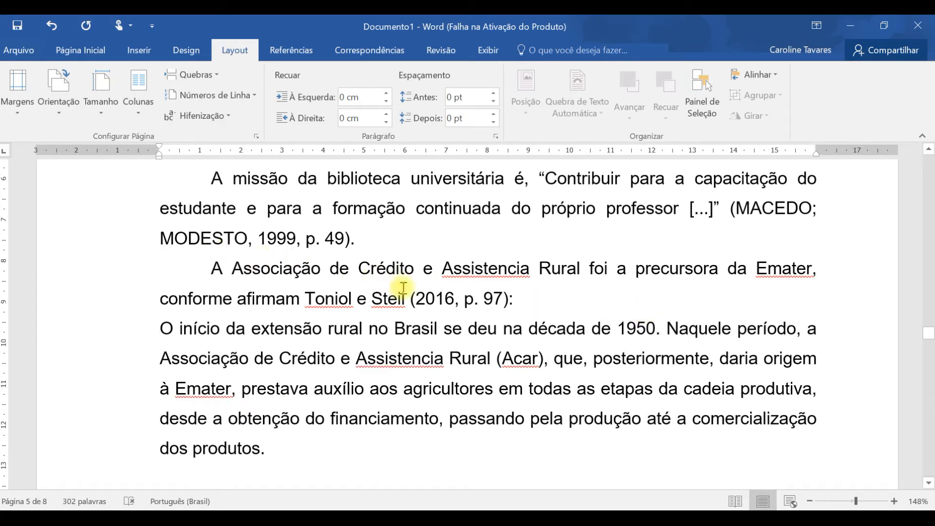
- With the long quotation paragraph selected, modify the Citação style's font to 11 pt, non-italic, with automatic color
triple_click(282, 388)
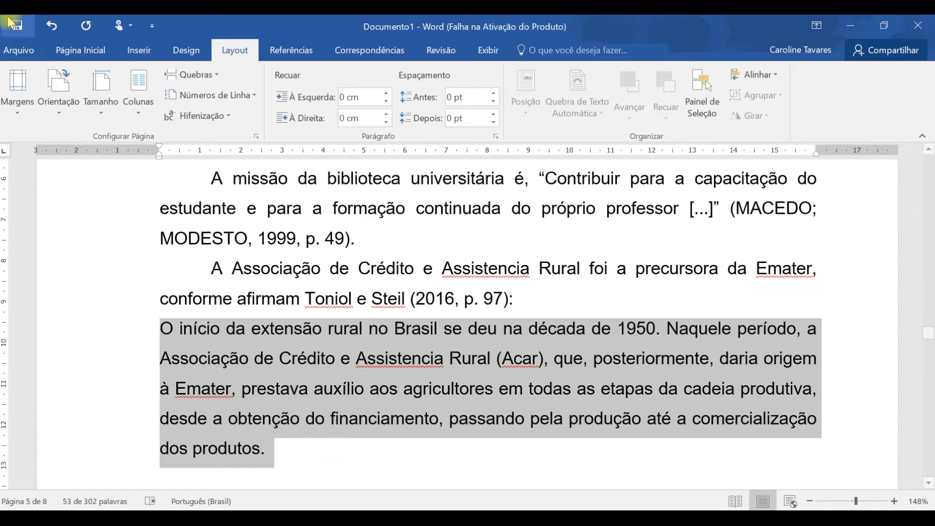
left_click(81, 50)
left_click(813, 108)
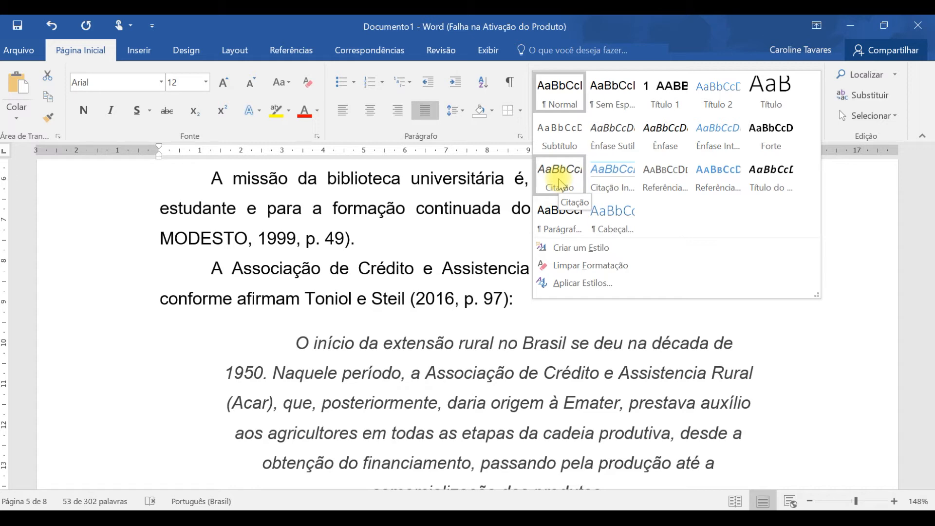
right_click(560, 183)
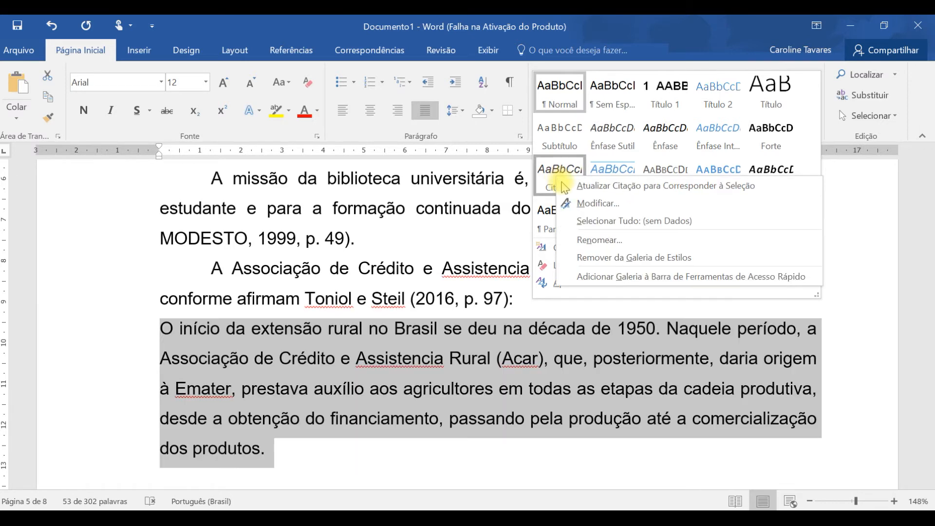
left_click(613, 205)
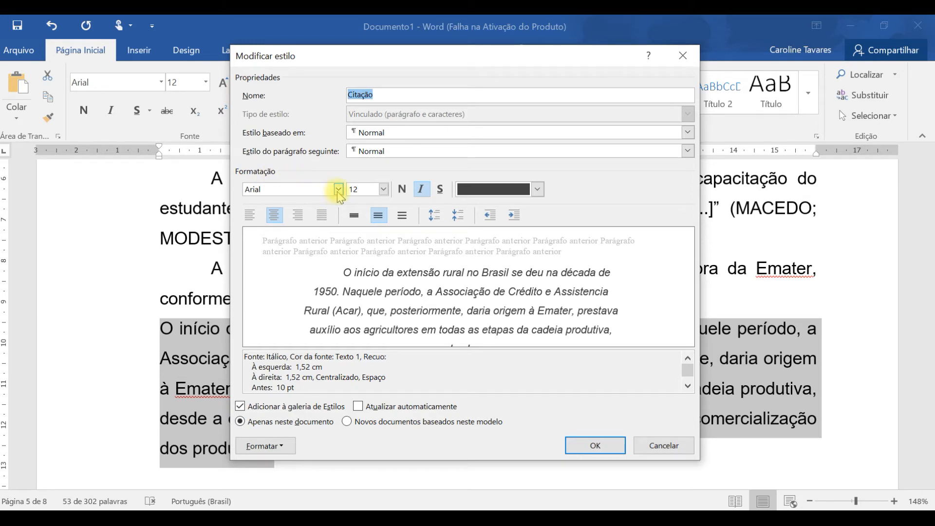
left_click(384, 189)
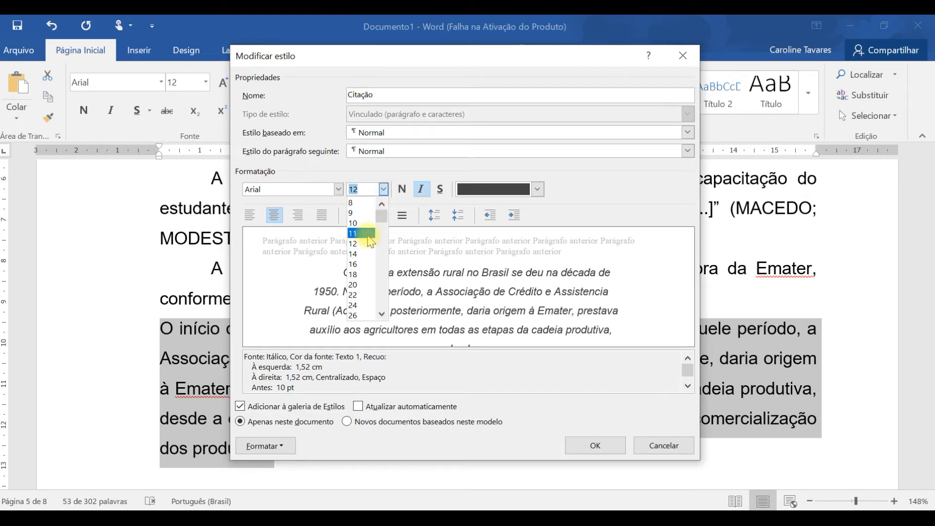
left_click(360, 233)
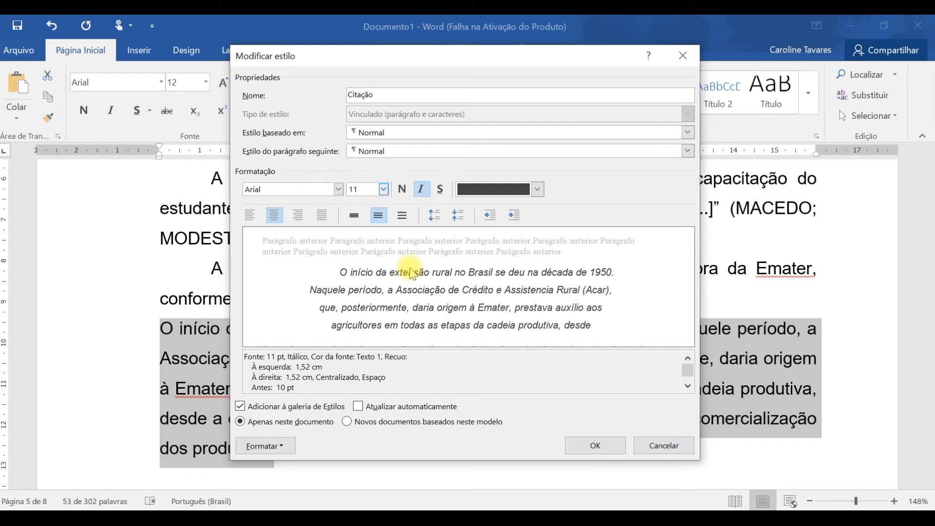
left_click(422, 189)
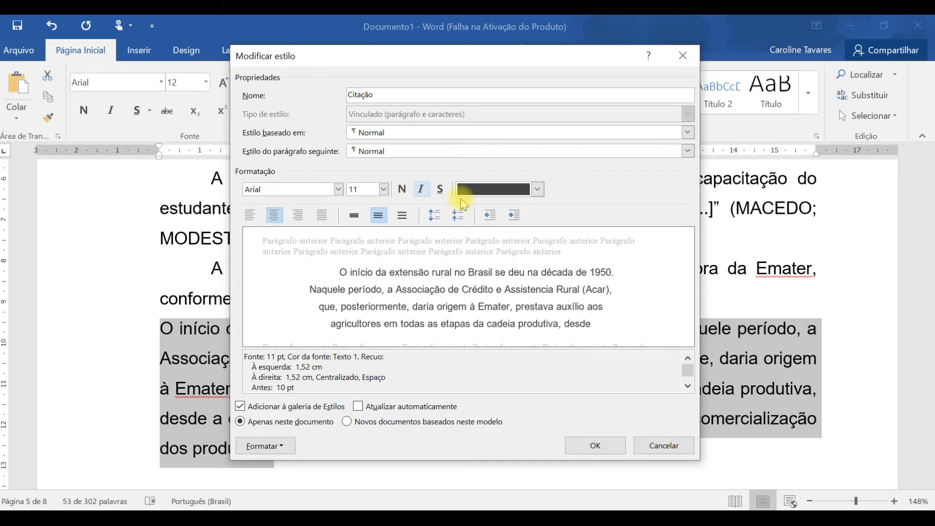
left_click(494, 190)
left_click(500, 208)
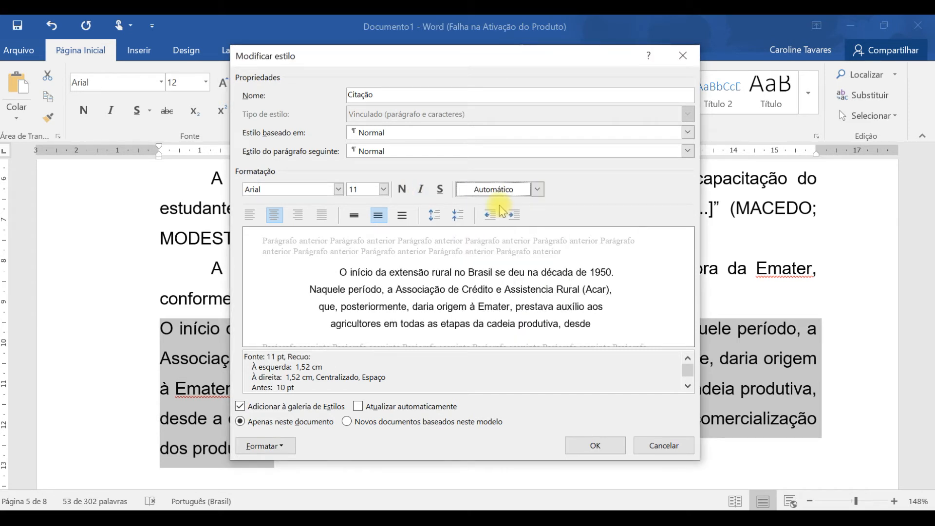
- Give the Citação style single line spacing, justified alignment, a left indent of 4 cm and a right indent of 0
left_click(354, 216)
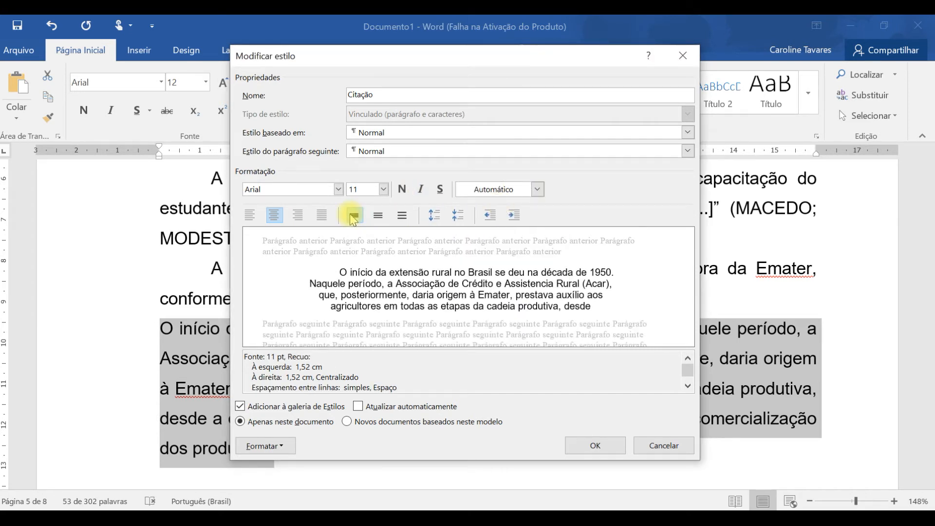
left_click(323, 217)
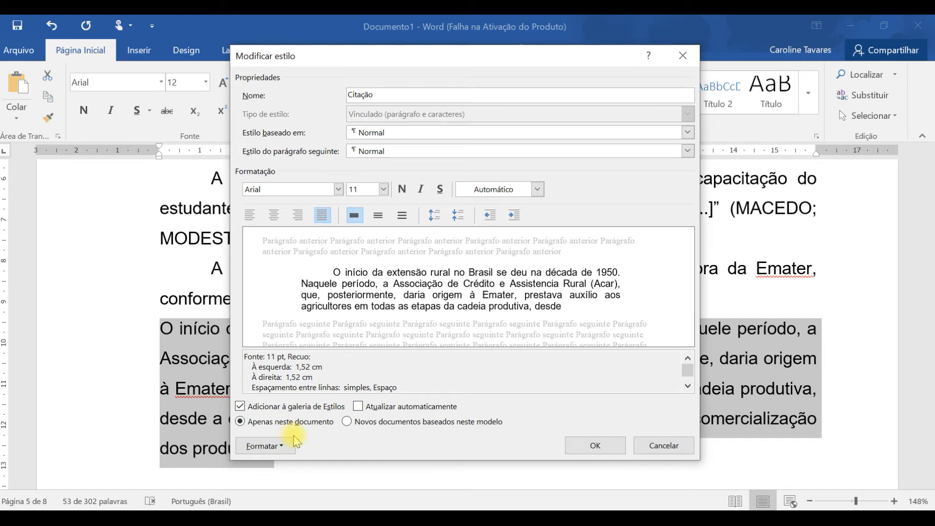
left_click(278, 447)
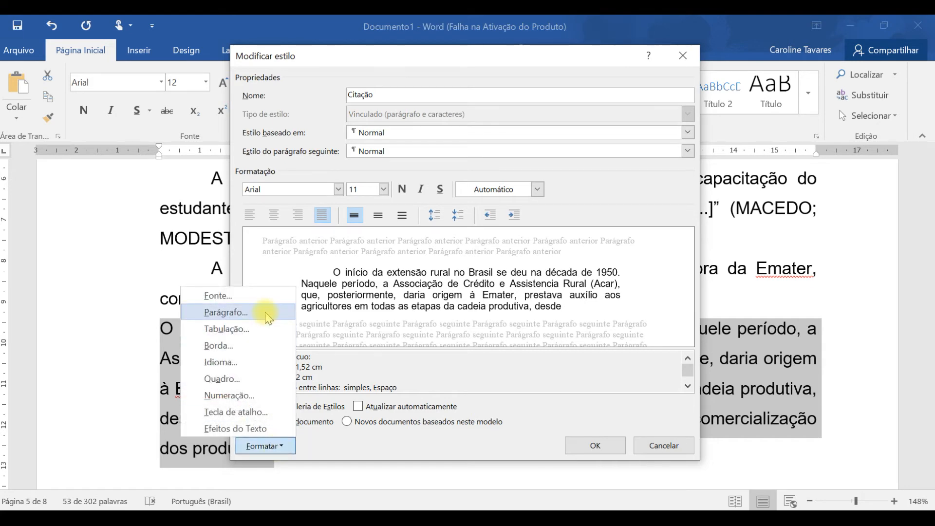
left_click(268, 314)
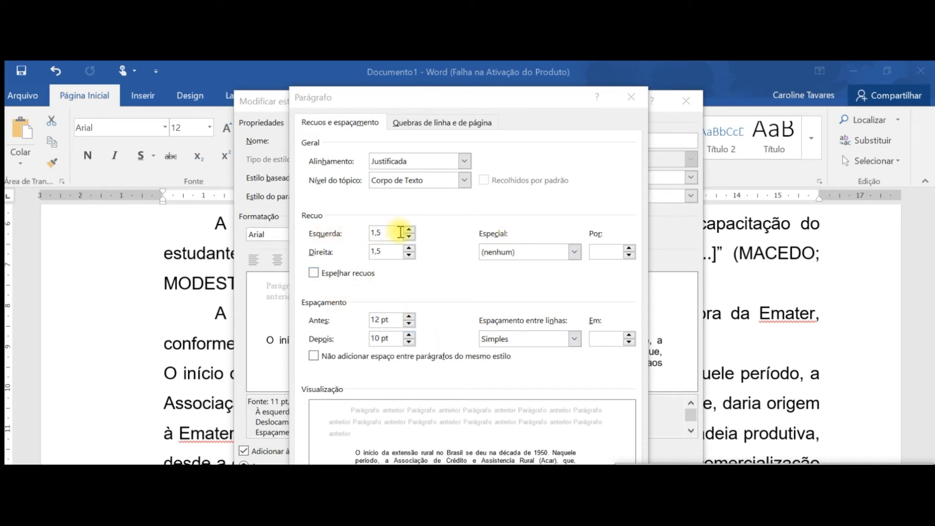
double_click(390, 234)
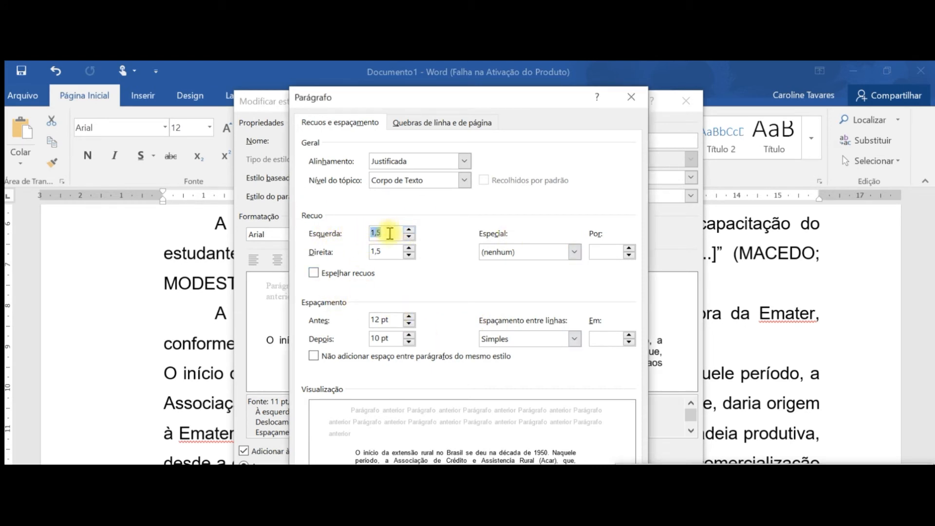
type("4")
double_click(386, 252)
type("0")
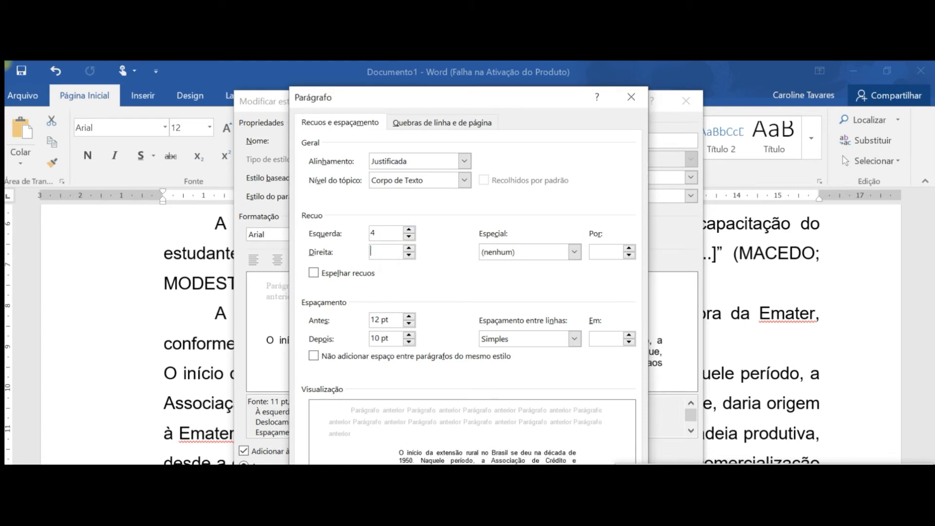
- Set the Citação style's spacing before and after the paragraph to 36 pt and save the style changes
left_click(409, 316)
left_click(409, 316)
left_click(409, 316)
left_click(409, 316)
left_click(409, 335)
left_click(409, 335)
left_click(409, 335)
left_click(409, 335)
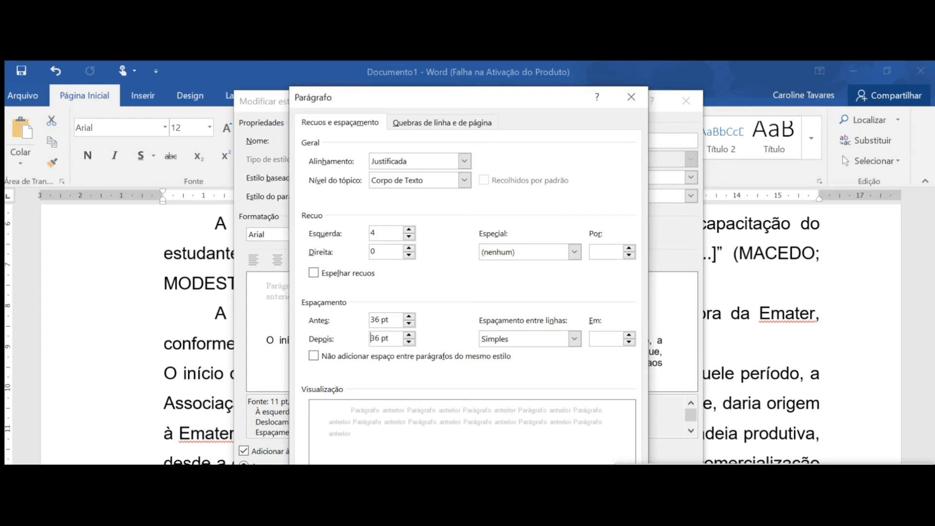
key("Return")
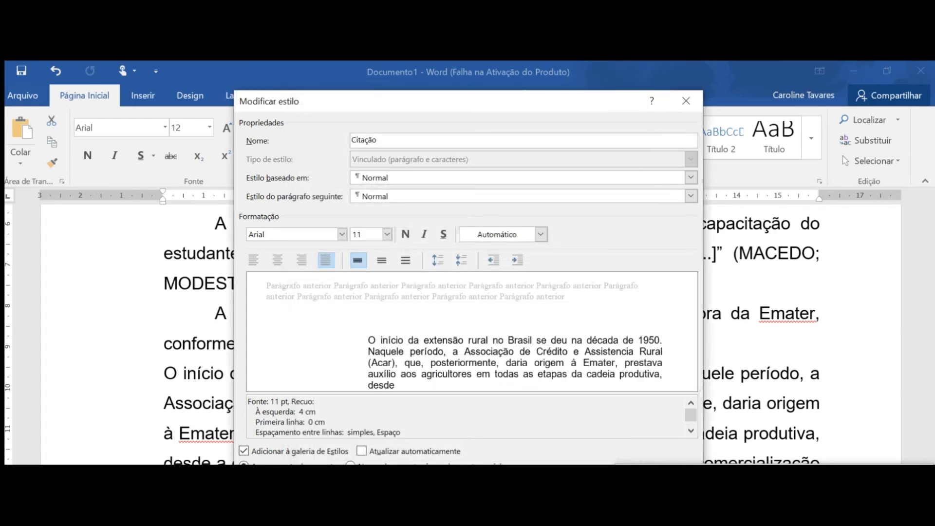
key("Return")
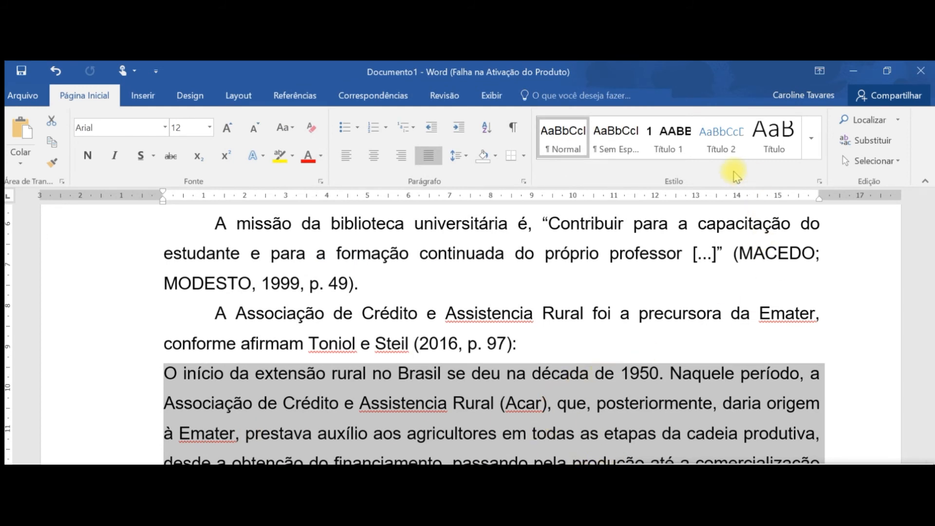
- Apply the Citação style to the selected long quotation paragraph
left_click(811, 138)
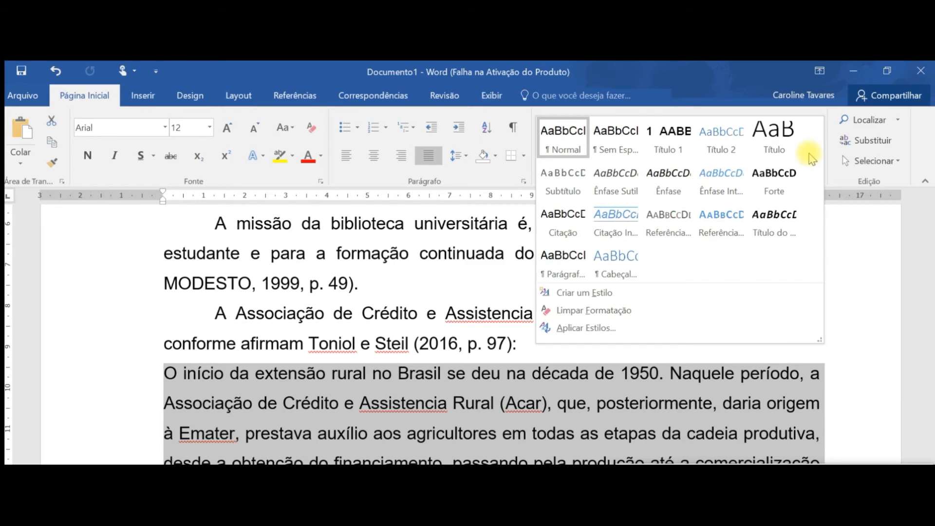
left_click(549, 236)
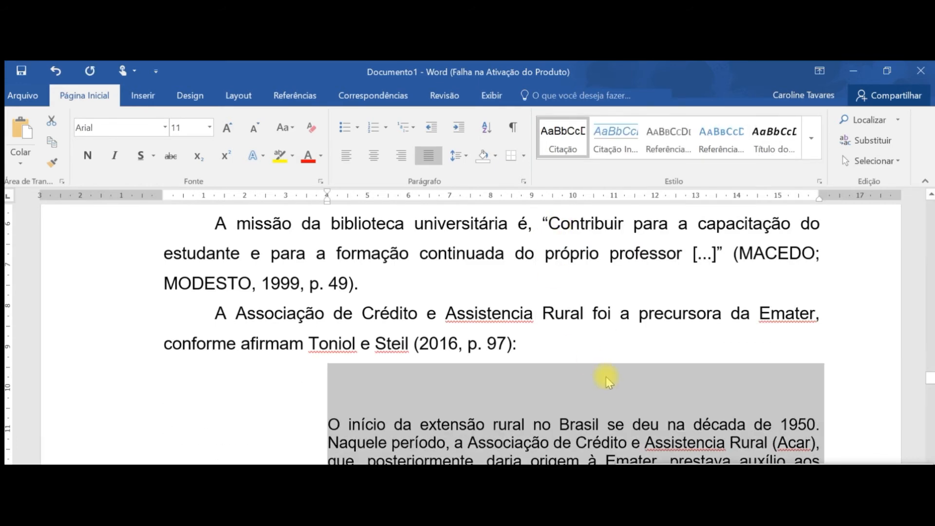
scroll(595, 390, "down", 1)
- Start a new paragraph below the long quotation and paste the 2005 indirect citation about "o valor de uma informação"
left_click(559, 461)
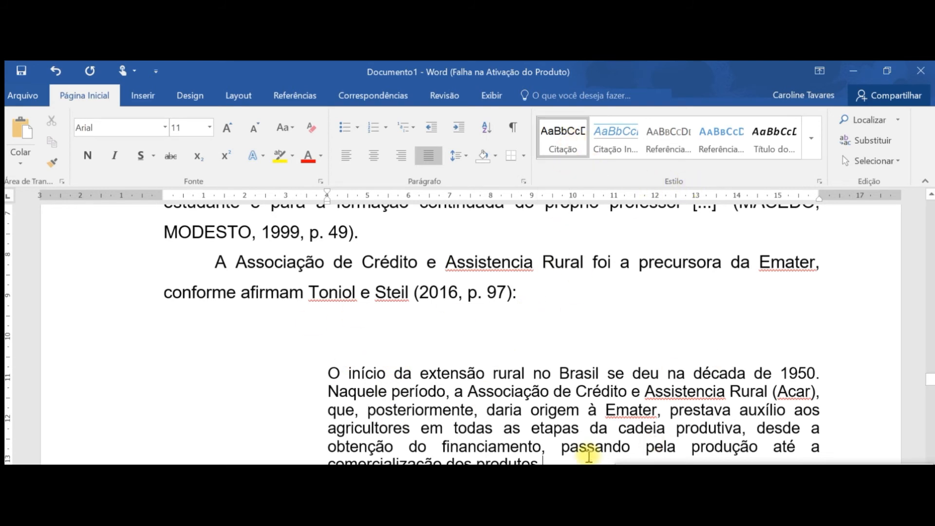
scroll(570, 378, "down", 2)
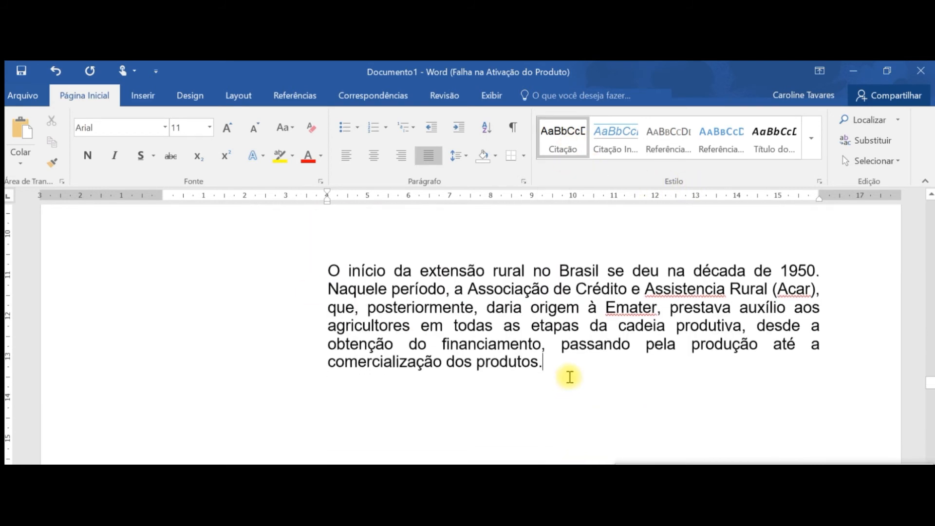
key("Return")
key("Return")
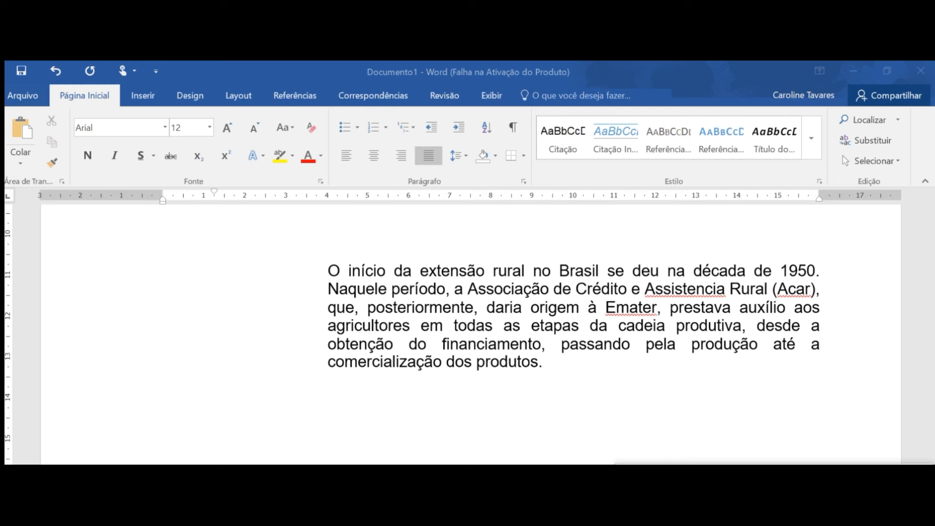
left_click(302, 428)
key("ctrl+v")
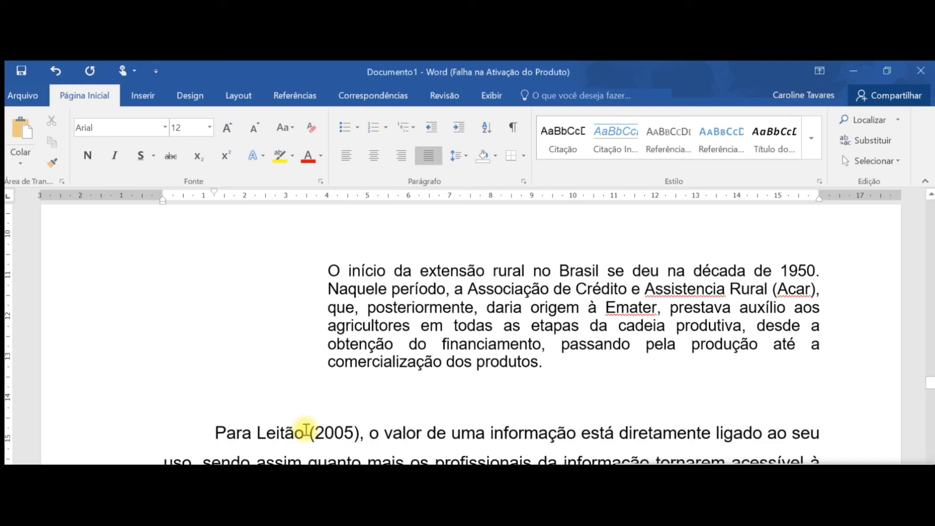
- Examine the author, year and paraphrased text of the pasted indirect citation paragraph
scroll(293, 424, "down", 3)
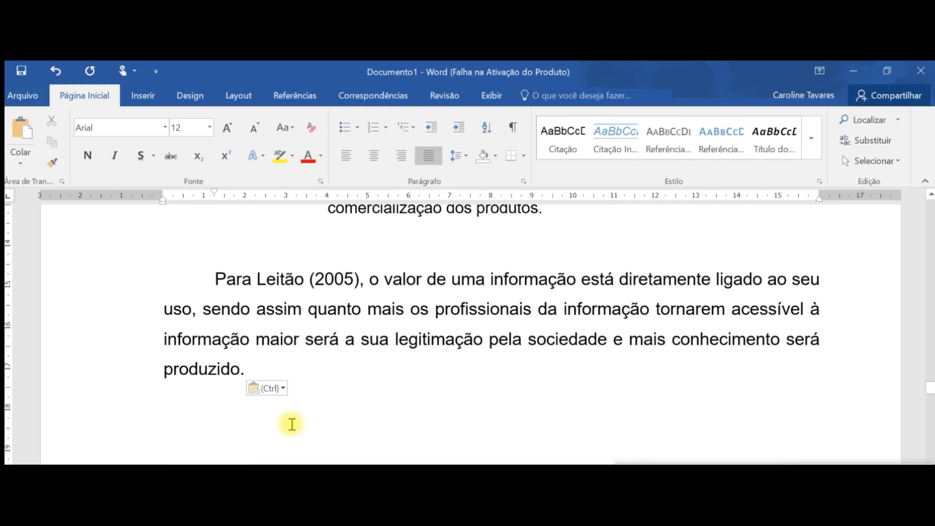
scroll(306, 442, "up", 1)
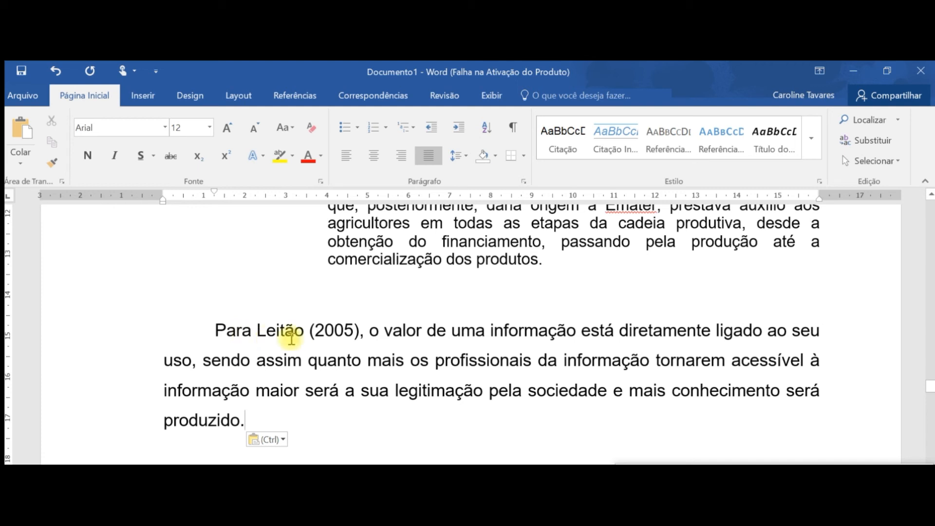
double_click(292, 336)
double_click(343, 335)
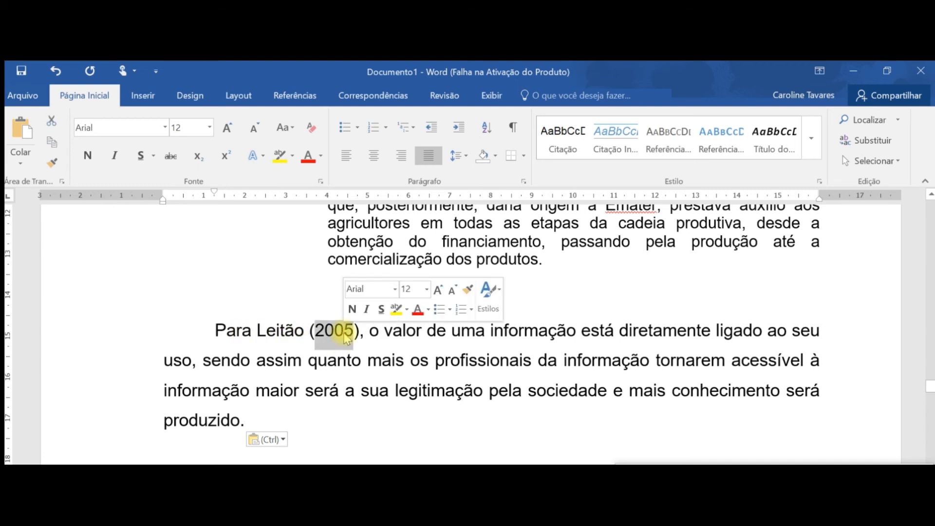
left_click(390, 408)
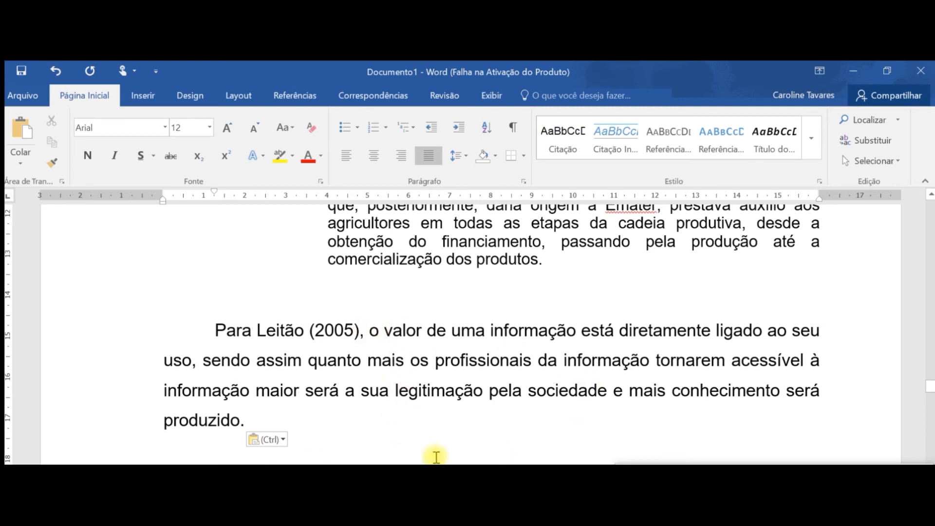
left_click_drag(371, 331, 417, 420)
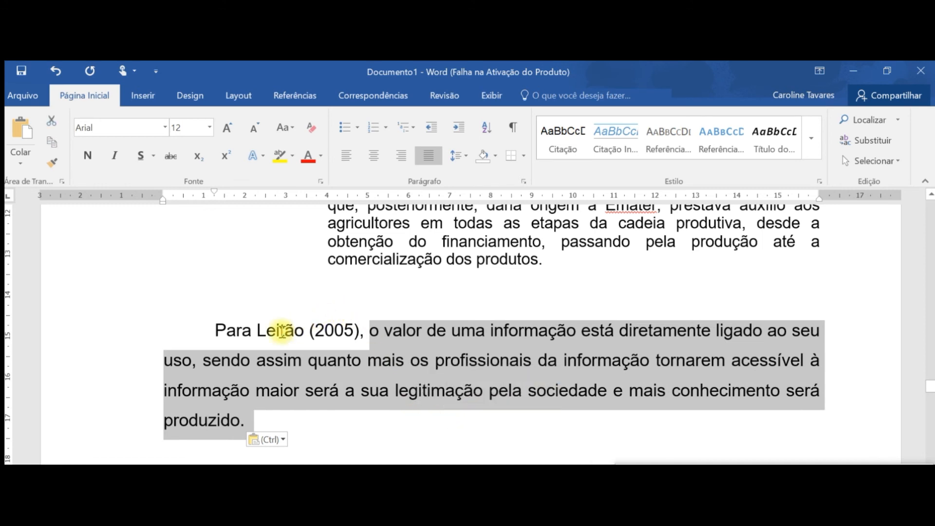
double_click(280, 331)
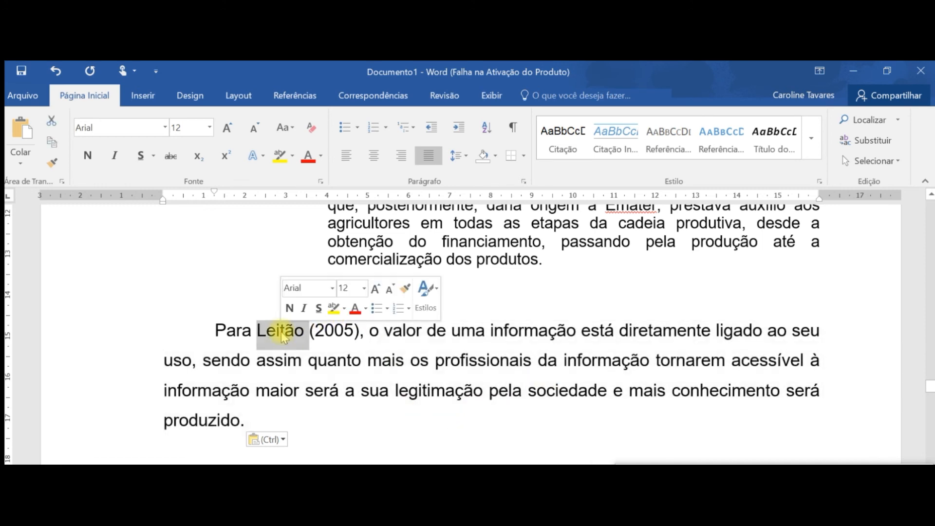
left_click(356, 426)
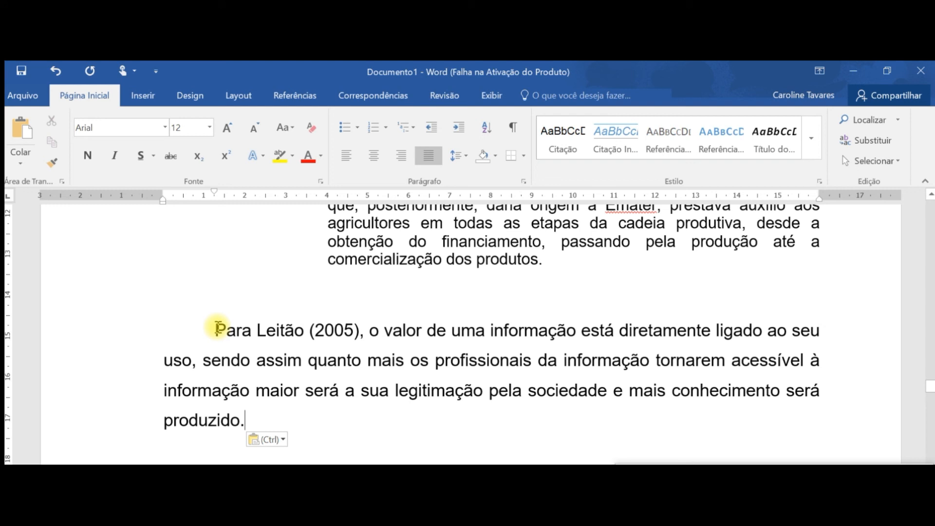
left_click_drag(216, 329, 304, 423)
key("ctrl+c")
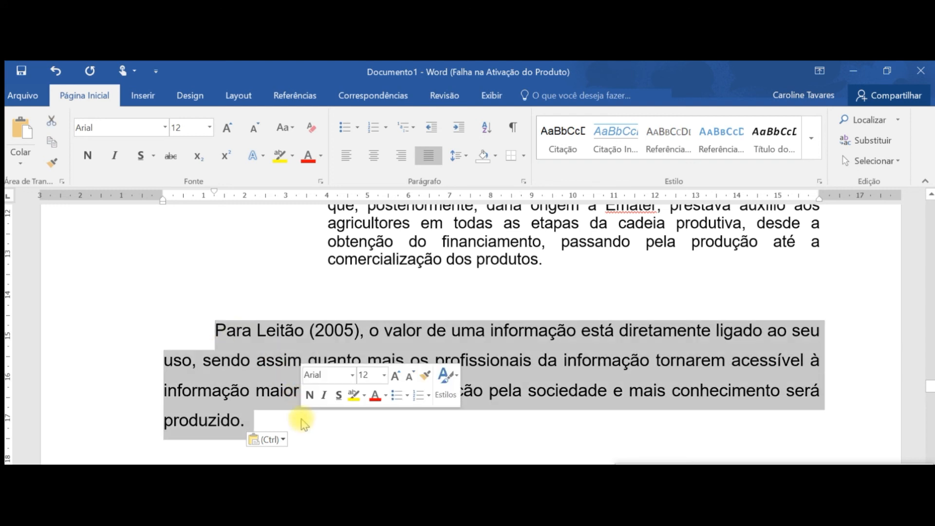
- Paste a second copy of the indirect citation in a new paragraph below and replace its opening author-year attribution and article with "O"
left_click(338, 413)
key("Return")
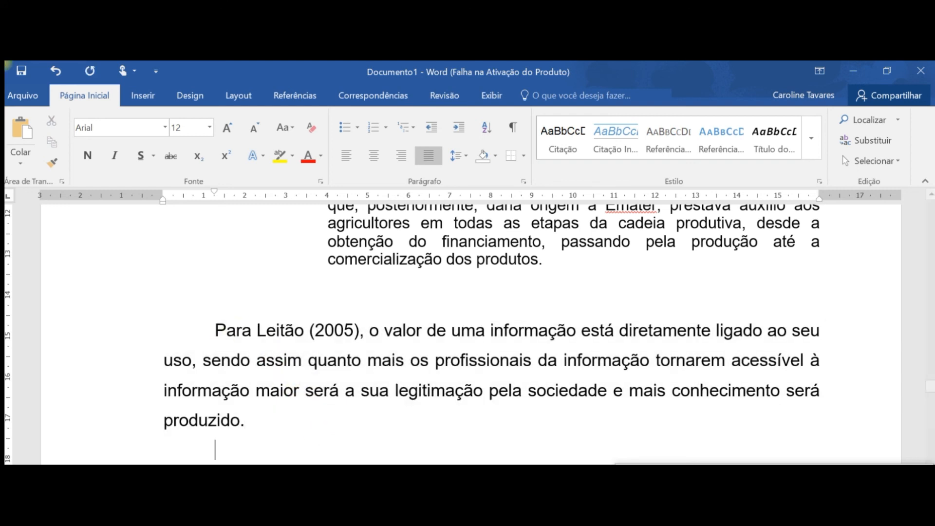
key("ctrl+v")
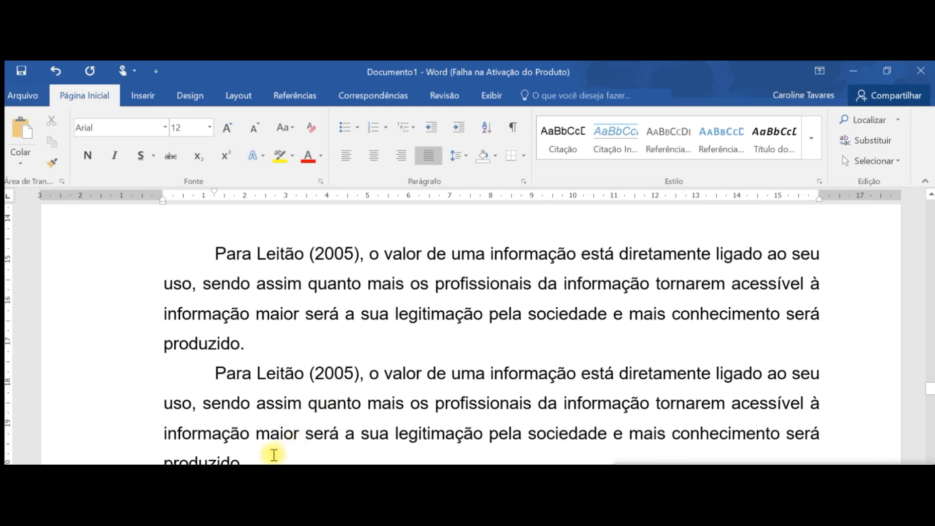
left_click_drag(215, 373, 379, 375)
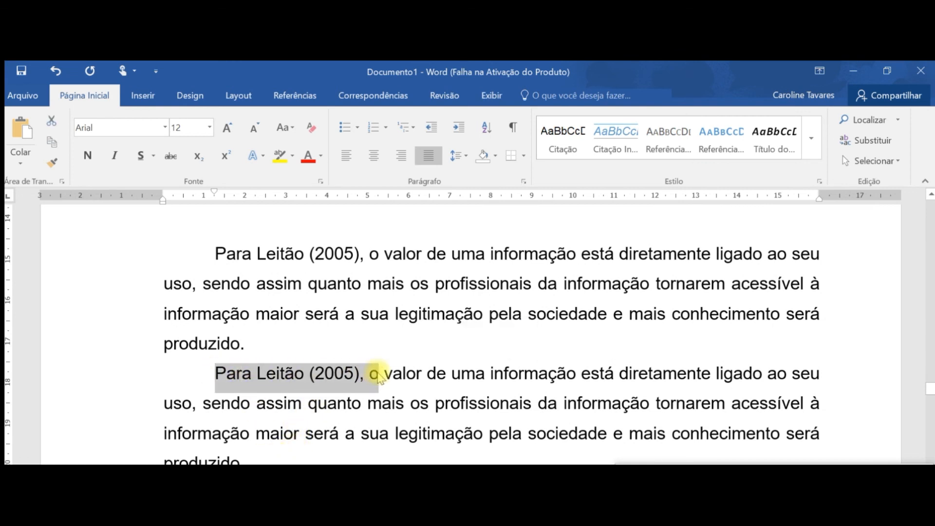
type("O")
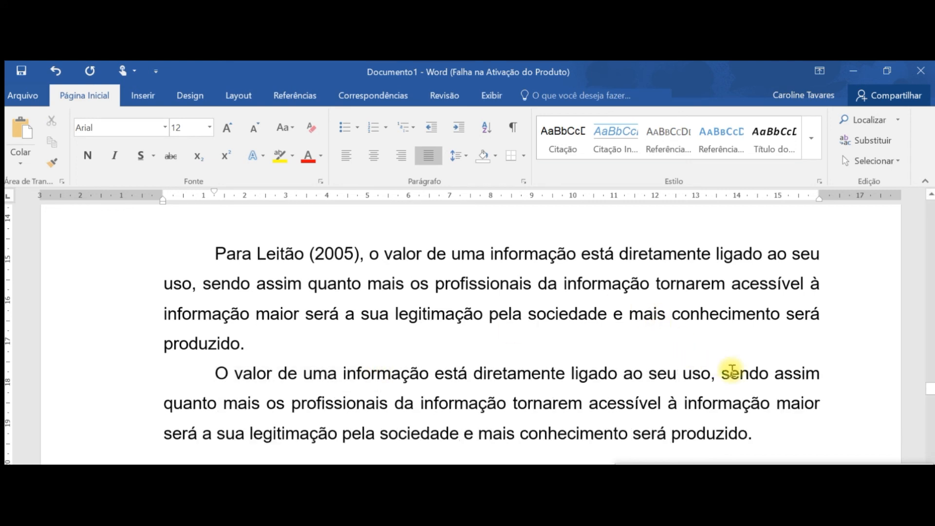
- At the end of the second paragraph, add a parenthetical citation with the author's surname in capitals and the year 2005
left_click(789, 439)
type("(")
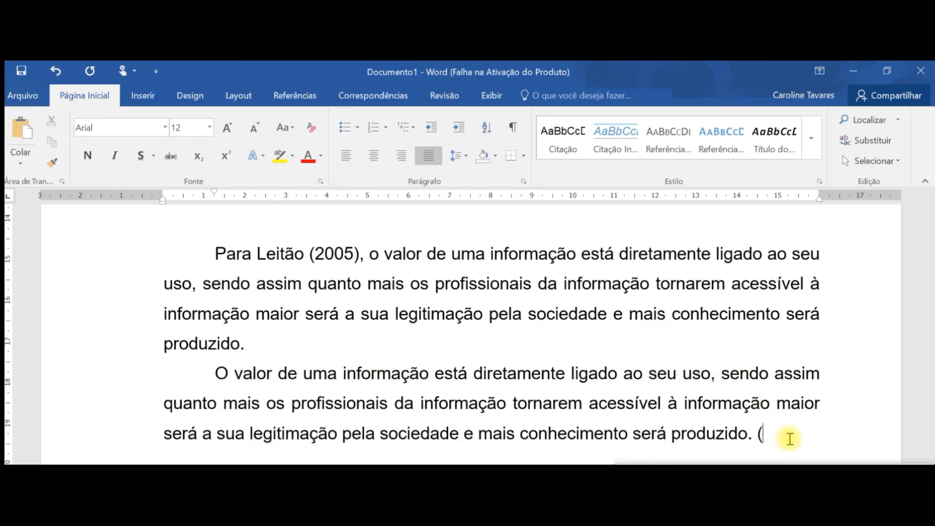
type("LEITÃO, 200")
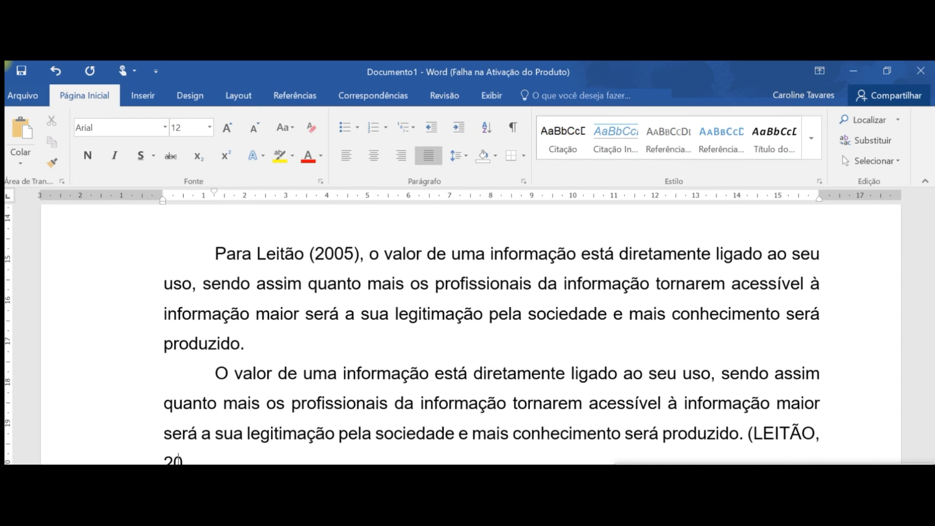
type("5)")
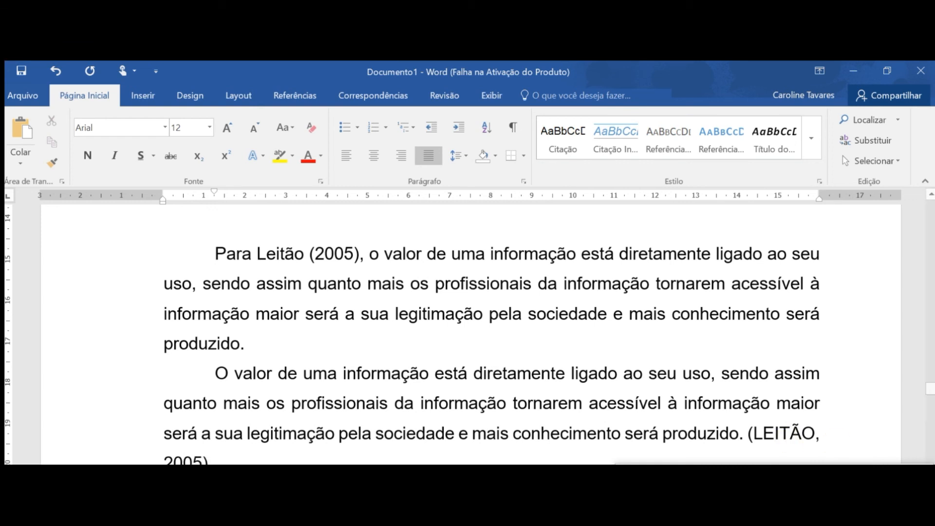